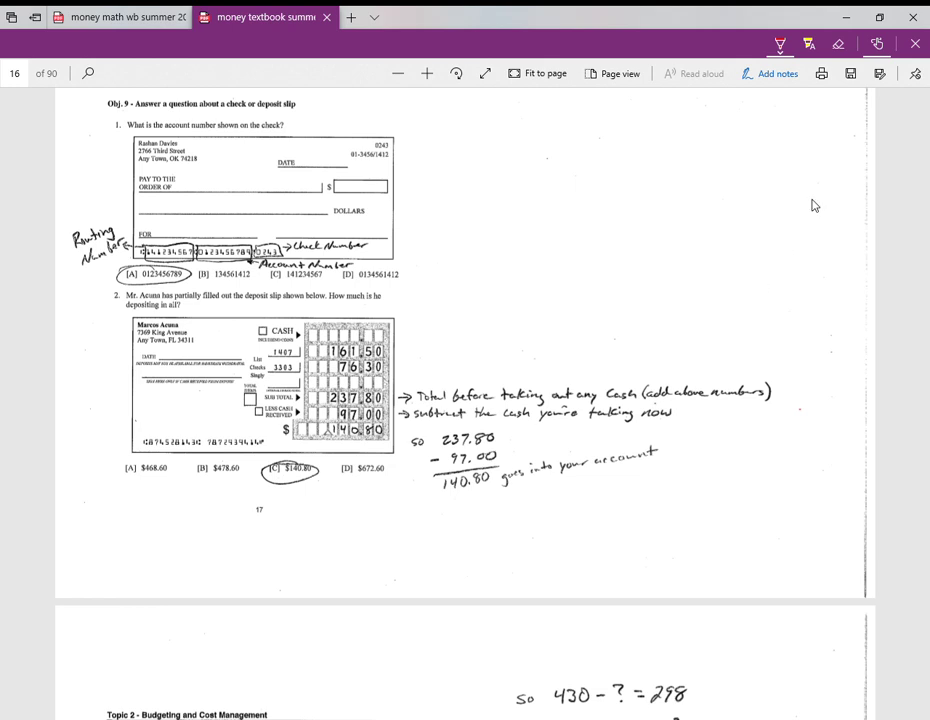
# Step: Circle check number 0243 in red and handwrite 6-14-2020 on the check's DATE line
pyautogui.scroll(10, 626, 252)
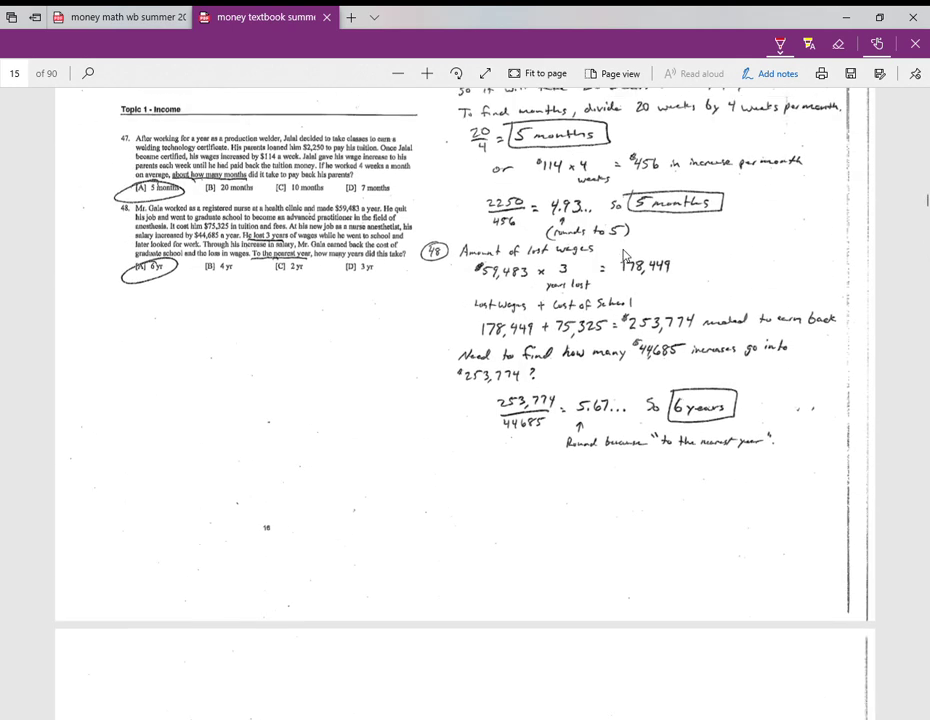
pyautogui.scroll(-10, 624, 254)
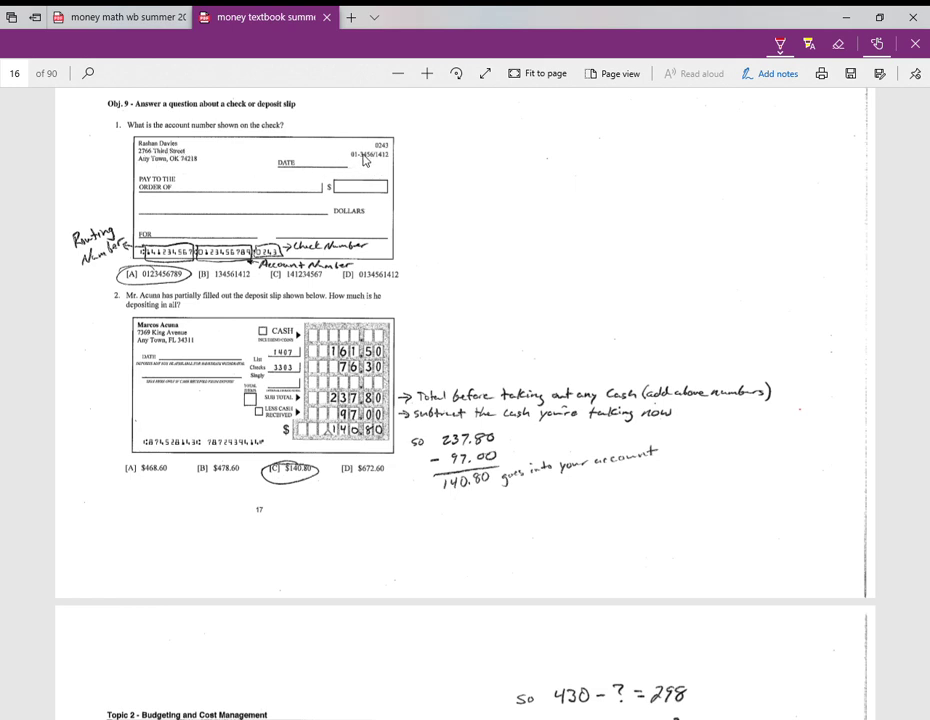
pyautogui.moveTo(378, 142)
pyautogui.mouseDown()
pyautogui.moveTo(369, 151)
pyautogui.moveTo(376, 142)
pyautogui.mouseUp()
pyautogui.moveTo(300, 157)
pyautogui.mouseDown()
pyautogui.moveTo(301, 170)
pyautogui.moveTo(307, 160)
pyautogui.moveTo(319, 171)
pyautogui.moveTo(322, 164)
pyautogui.moveTo(321, 176)
pyautogui.mouseUp()
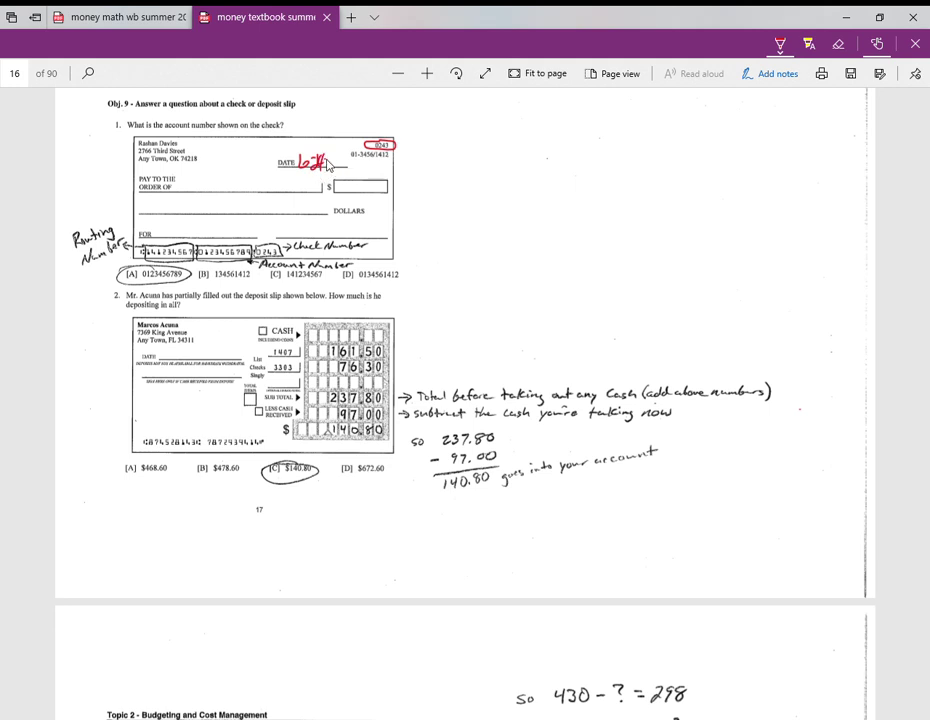
pyautogui.moveTo(328, 163); pyautogui.dragTo(358, 166)
# Step: Handwrite 'Verizon' in red on the check's Pay to the Order Of line
pyautogui.moveTo(181, 179)
pyautogui.mouseDown()
pyautogui.moveTo(184, 189)
pyautogui.moveTo(192, 177)
pyautogui.moveTo(195, 190)
pyautogui.moveTo(208, 182)
pyautogui.mouseUp()
pyautogui.moveTo(210, 183); pyautogui.dragTo(214, 192)
pyautogui.moveTo(216, 183); pyautogui.dragTo(218, 197)
pyautogui.moveTo(233, 187); pyautogui.dragTo(245, 193)
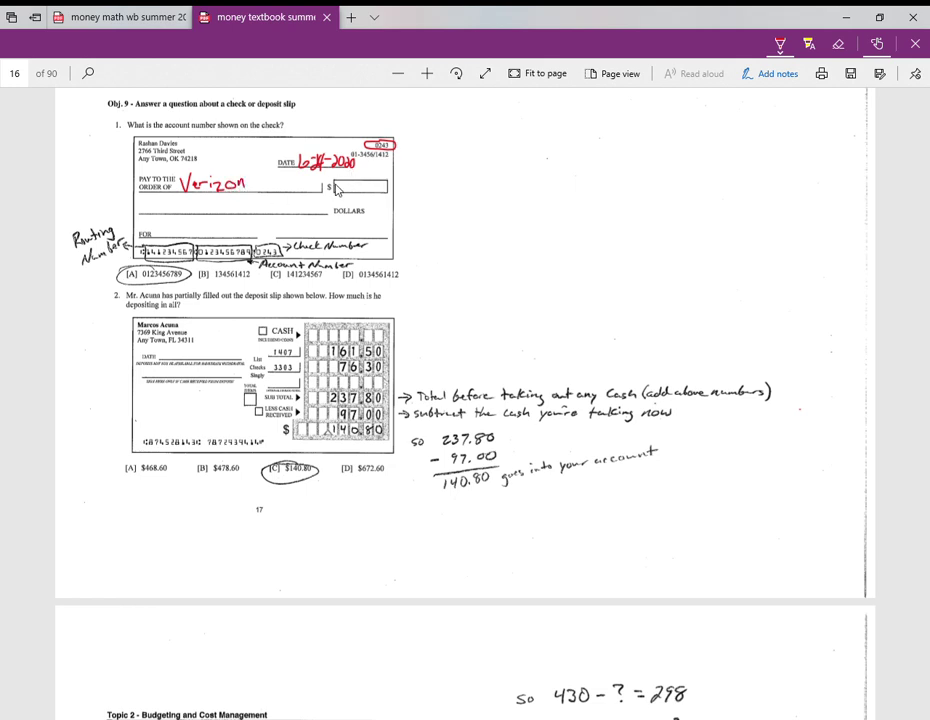
# Step: Write the amount 134.50 in red in the check's $ box
pyautogui.moveTo(337, 182); pyautogui.dragTo(338, 193)
pyautogui.moveTo(341, 183); pyautogui.dragTo(342, 196)
pyautogui.moveTo(355, 187); pyautogui.dragTo(352, 198)
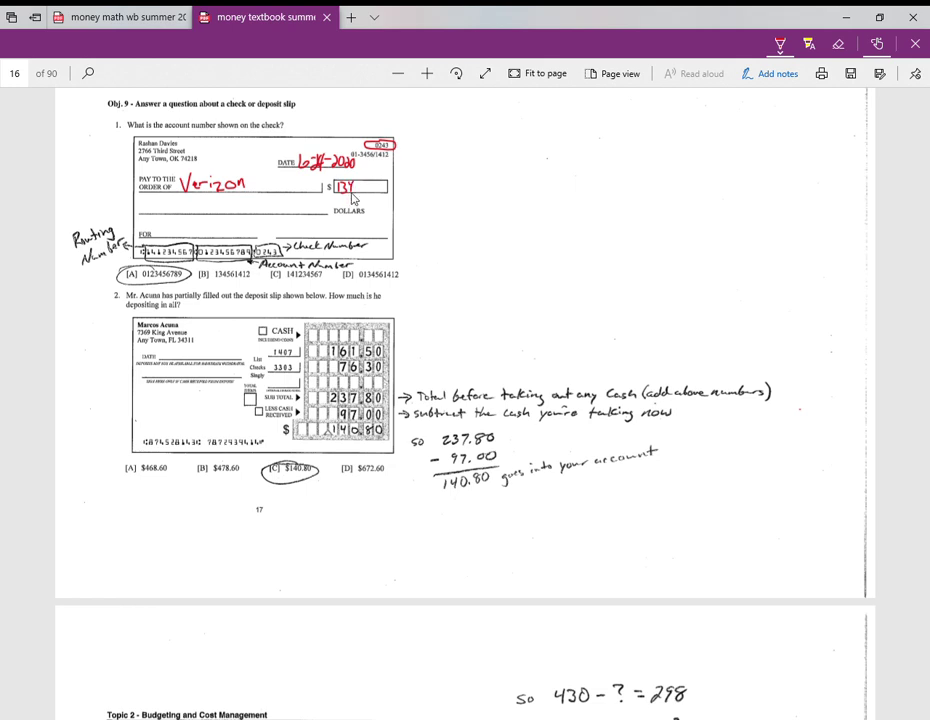
pyautogui.click(354, 190)
pyautogui.moveTo(364, 184); pyautogui.dragTo(369, 193)
# Step: Handwrite 'One hundred' in red at the start of the check's dollars line
pyautogui.click(139, 208)
pyautogui.moveTo(139, 208); pyautogui.dragTo(140, 207)
pyautogui.moveTo(147, 208); pyautogui.dragTo(199, 212)
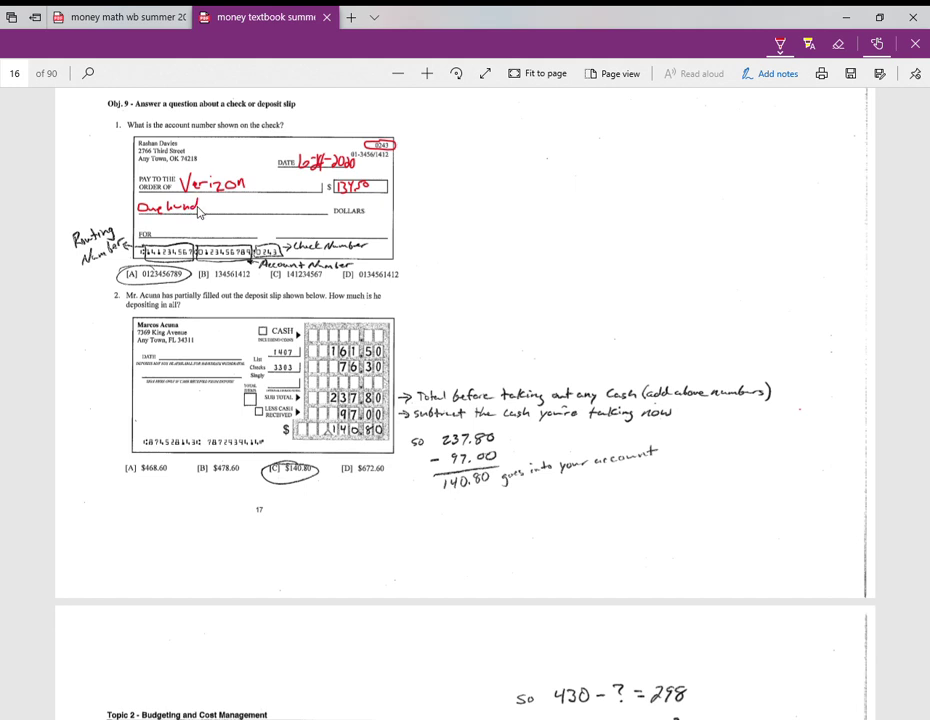
pyautogui.moveTo(200, 212); pyautogui.dragTo(208, 213)
pyautogui.moveTo(208, 212); pyautogui.dragTo(215, 214)
# Step: Continue the line with 'thirty-four and' and the cents fraction 50/100
pyautogui.moveTo(224, 199); pyautogui.dragTo(224, 211)
pyautogui.moveTo(221, 205)
pyautogui.mouseDown()
pyautogui.moveTo(236, 203)
pyautogui.moveTo(230, 212)
pyautogui.moveTo(239, 214)
pyautogui.mouseUp()
pyautogui.moveTo(241, 211); pyautogui.dragTo(246, 204)
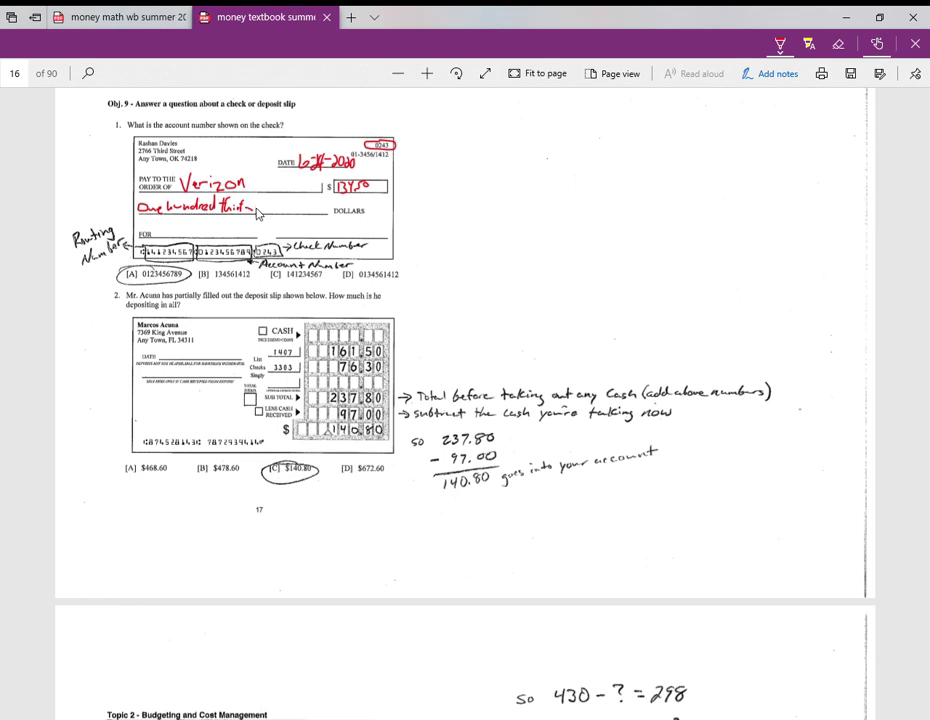
pyautogui.moveTo(250, 205)
pyautogui.mouseDown()
pyautogui.moveTo(256, 216)
pyautogui.moveTo(266, 201)
pyautogui.moveTo(268, 213)
pyautogui.mouseUp()
pyautogui.moveTo(265, 211); pyautogui.dragTo(285, 210)
pyautogui.moveTo(288, 209)
pyautogui.mouseDown()
pyautogui.moveTo(311, 214)
pyautogui.moveTo(314, 200)
pyautogui.mouseUp()
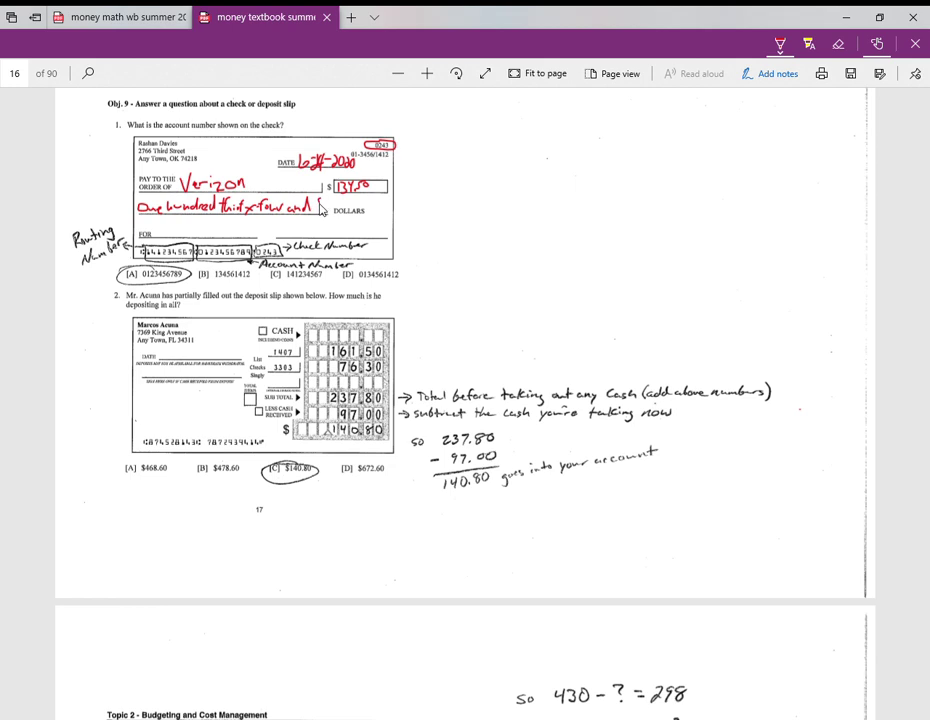
pyautogui.moveTo(318, 203)
pyautogui.mouseDown()
pyautogui.moveTo(320, 211)
pyautogui.moveTo(328, 205)
pyautogui.mouseUp()
pyautogui.moveTo(327, 204); pyautogui.dragTo(332, 213)
# Step: Write 'name' in red ink on the check's FOR memo line
pyautogui.moveTo(301, 237); pyautogui.dragTo(340, 235)
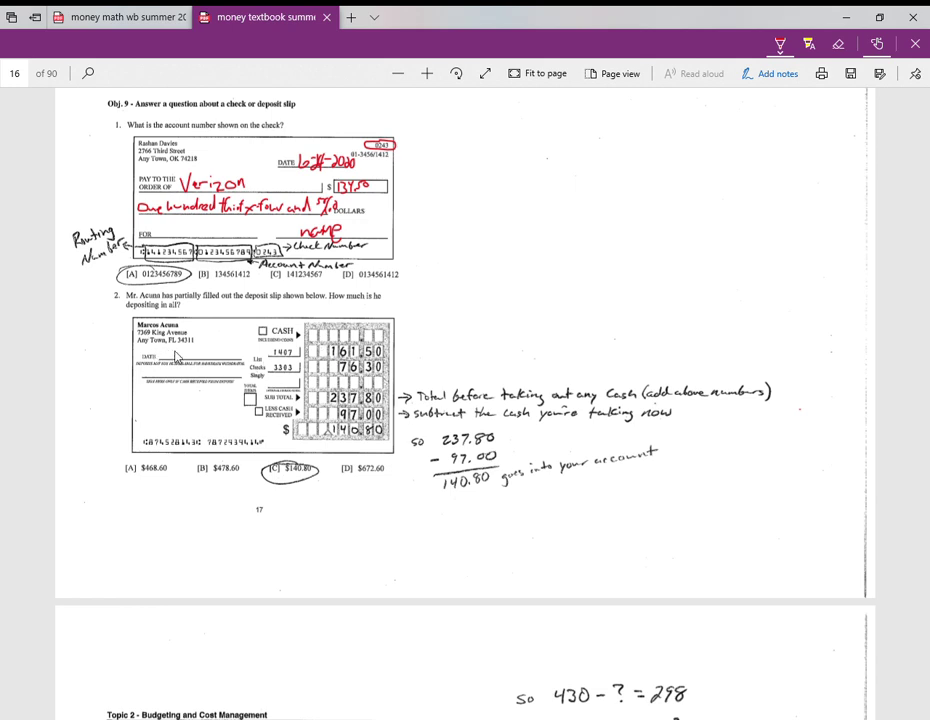
# Step: Handwrite the date 1-28-2020 in red on Mr. Acuna's deposit slip DATE line
pyautogui.moveTo(178, 354)
pyautogui.mouseDown()
pyautogui.moveTo(188, 367)
pyautogui.moveTo(196, 357)
pyautogui.moveTo(206, 365)
pyautogui.moveTo(211, 352)
pyautogui.moveTo(212, 363)
pyautogui.moveTo(238, 363)
pyautogui.moveTo(243, 350)
pyautogui.mouseUp()
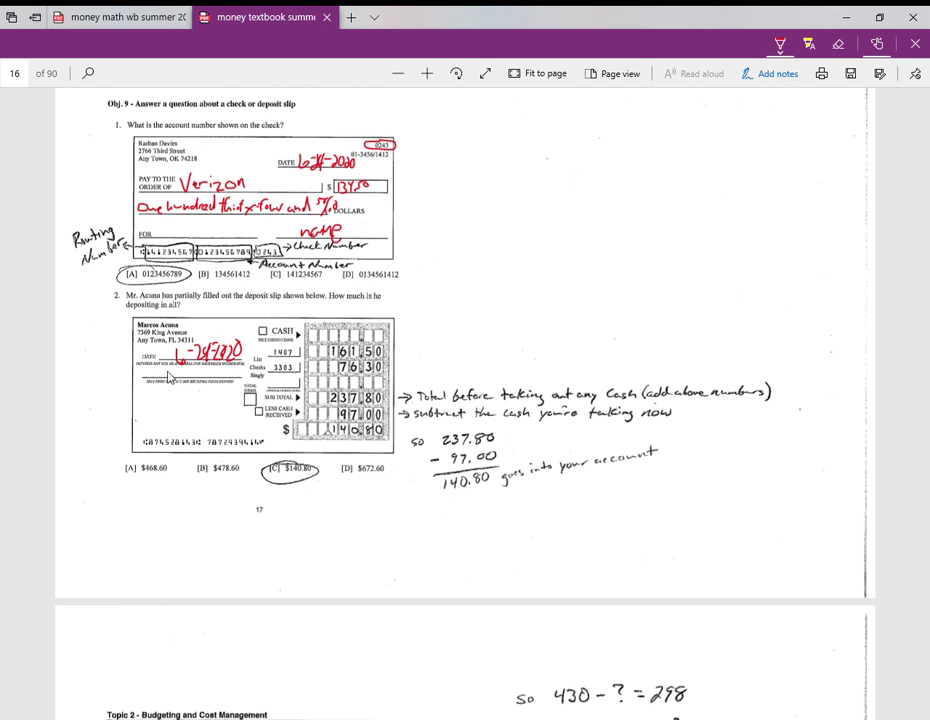
# Step: Write 'name' in red on the deposit slip's signature line beneath the date
pyautogui.moveTo(169, 377); pyautogui.dragTo(232, 374)
pyautogui.scroll(-5, 427, 231)
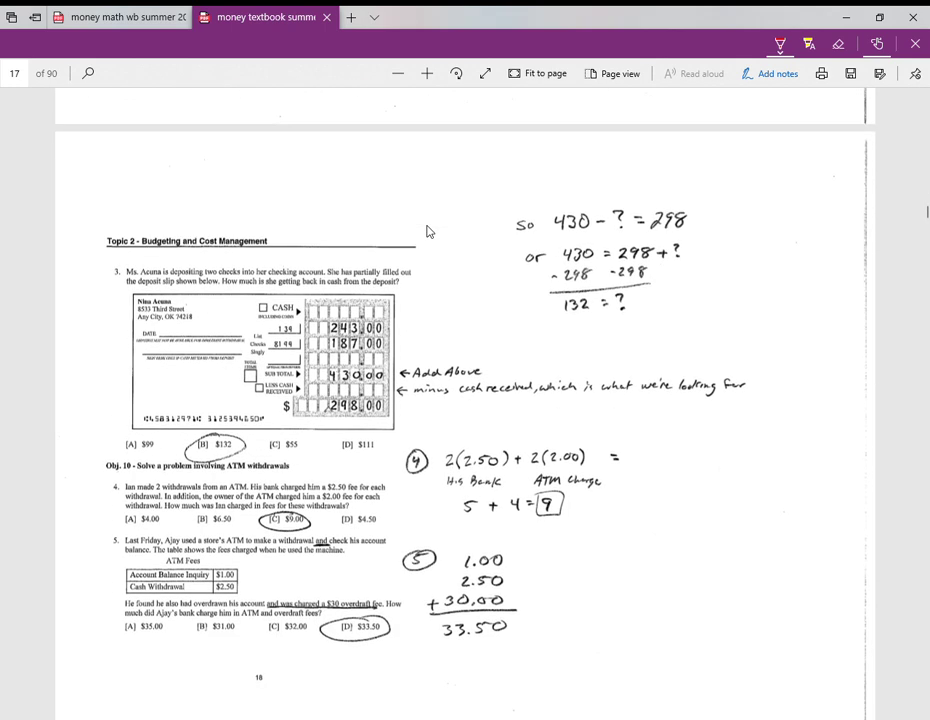
# Step: Scroll down the PDF until question 3's deposit slip is in view
pyautogui.scroll(-2, 427, 231)
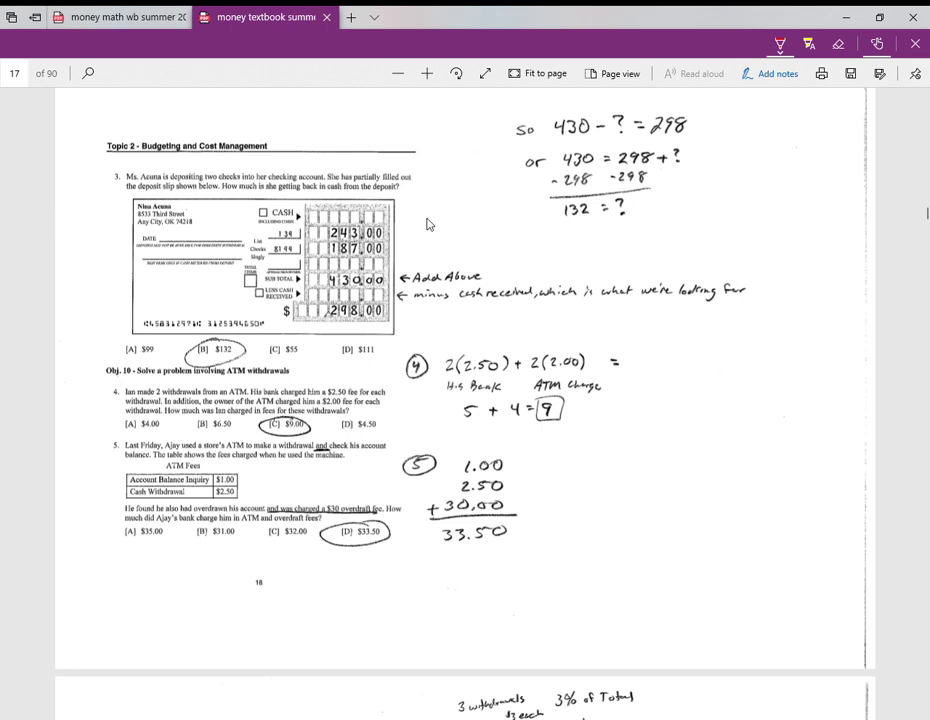
pyautogui.scroll(12, 427, 224)
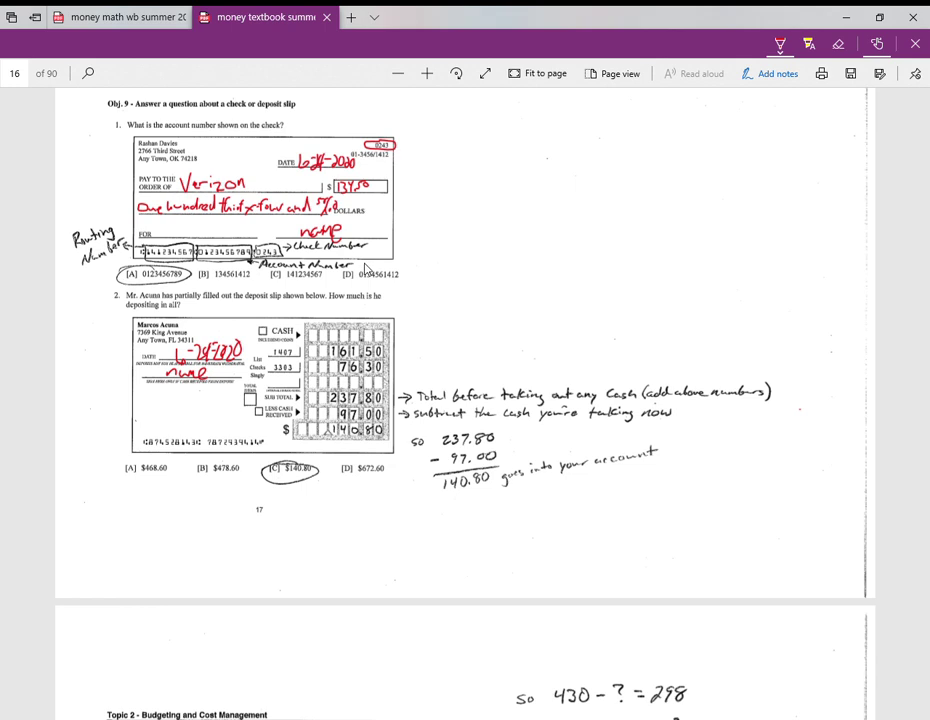
pyautogui.scroll(-4, 367, 270)
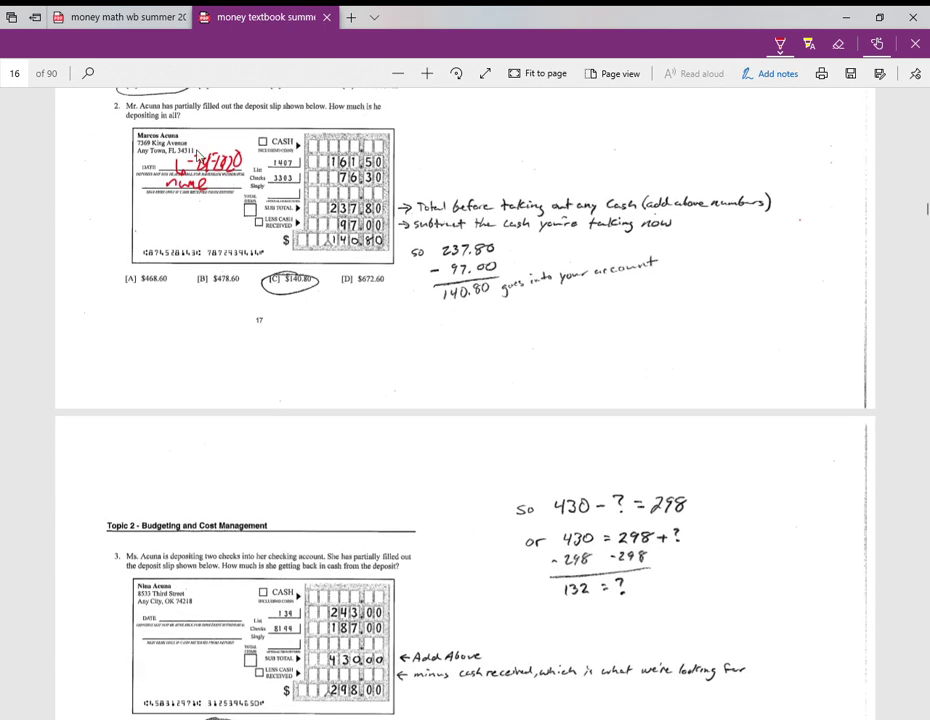
# Step: Box the 430.00 subtotal and 298.00 total in red, then begin circling 430 - ? = 298
pyautogui.scroll(-6, 291, 235)
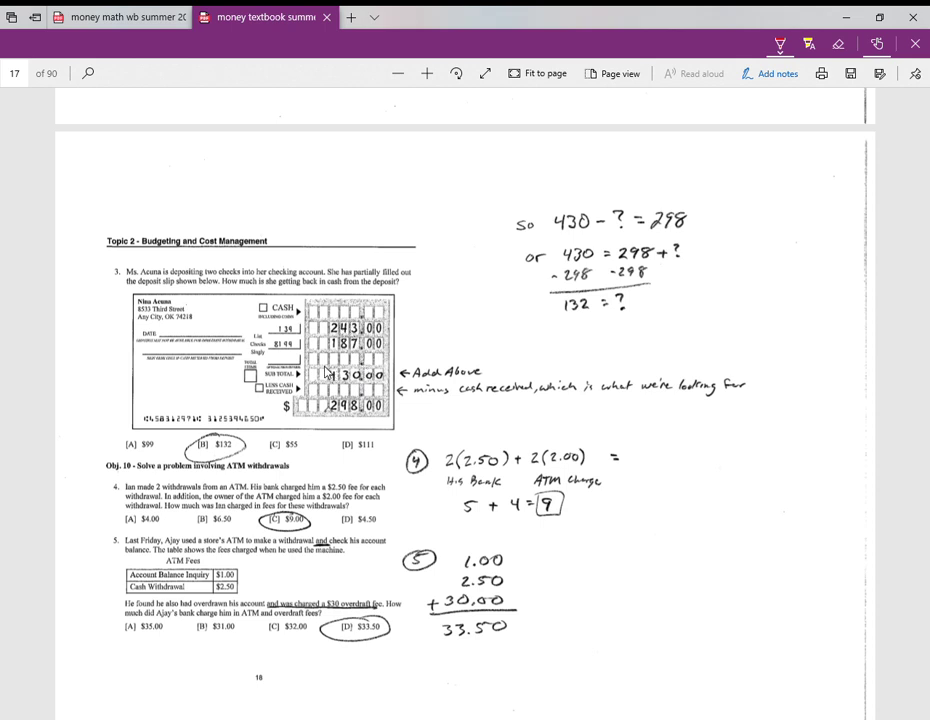
pyautogui.moveTo(327, 382)
pyautogui.mouseDown()
pyautogui.moveTo(386, 382)
pyautogui.moveTo(385, 371)
pyautogui.moveTo(330, 368)
pyautogui.mouseUp()
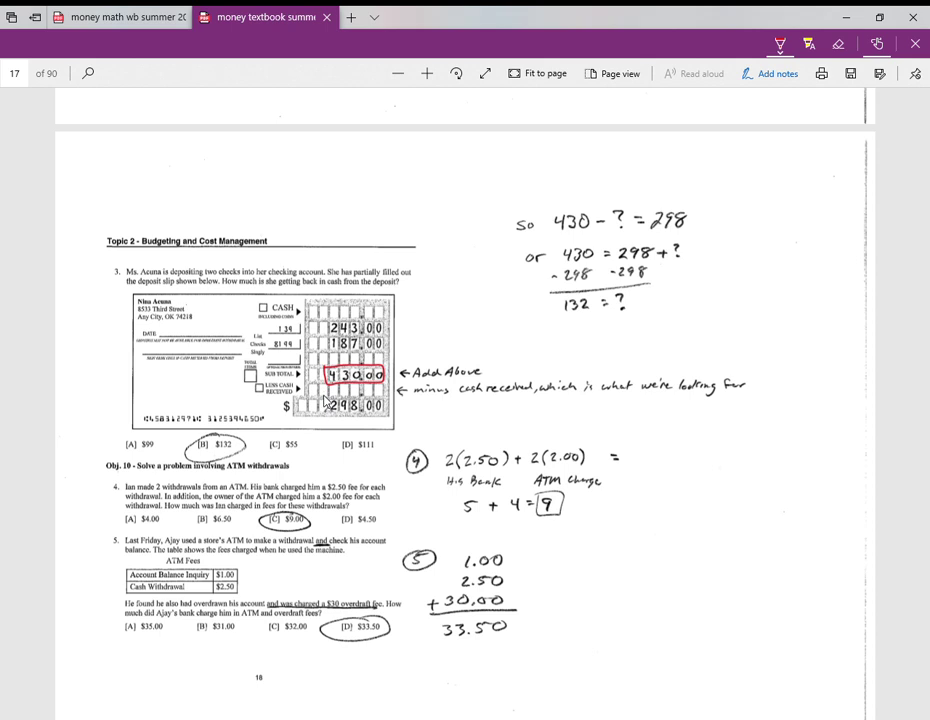
pyautogui.moveTo(330, 404)
pyautogui.mouseDown()
pyautogui.moveTo(336, 423)
pyautogui.moveTo(372, 424)
pyautogui.moveTo(386, 402)
pyautogui.moveTo(333, 399)
pyautogui.mouseUp()
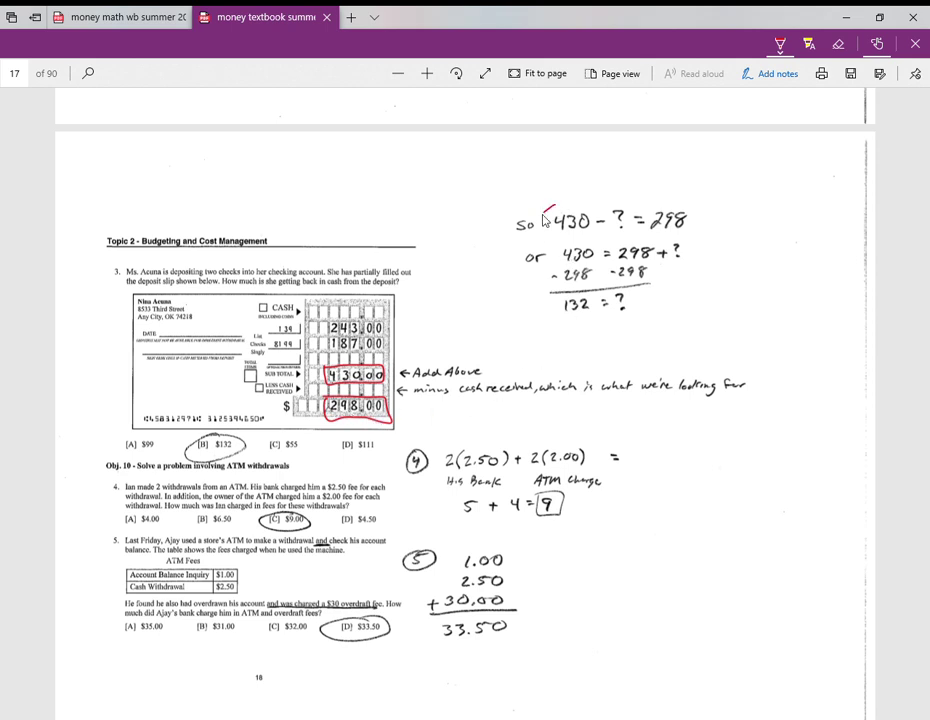
pyautogui.moveTo(548, 208)
pyautogui.mouseDown()
pyautogui.moveTo(577, 238)
pyautogui.moveTo(700, 228)
pyautogui.moveTo(685, 200)
pyautogui.moveTo(551, 207)
pyautogui.mouseUp()
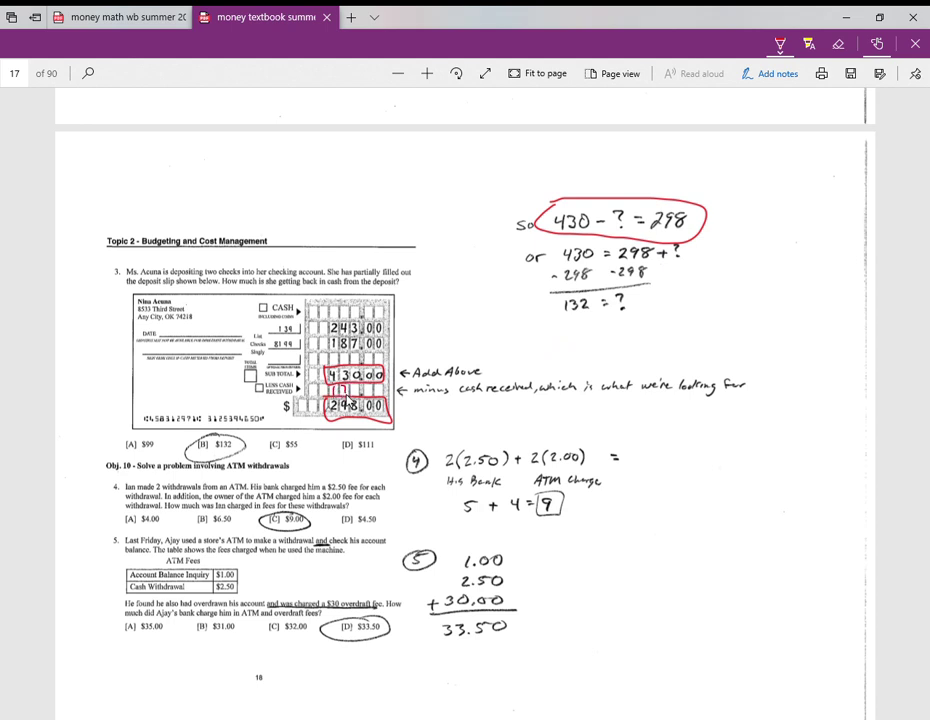
# Step: Write 132 in red in the deposit slip's LESS CASH RECEIVED box
pyautogui.moveTo(355, 391); pyautogui.dragTo(360, 396)
# Step: Switch to the money math workbook tab and scroll down to page 13
pyautogui.click(126, 22)
pyautogui.scroll(-5, 200, 300)
pyautogui.scroll(-10, 257, 390)
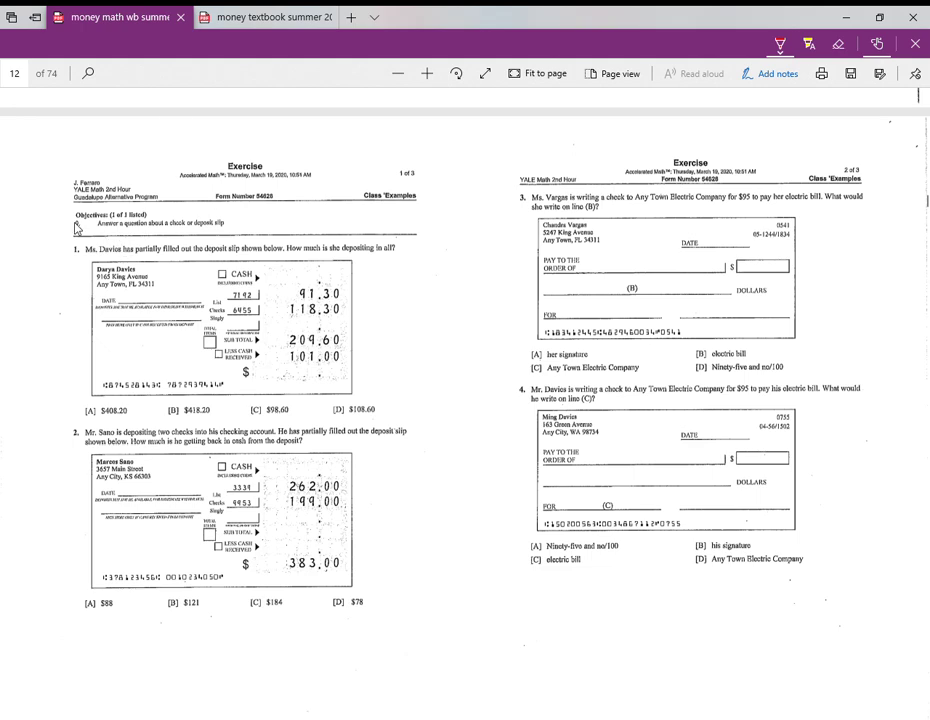
pyautogui.scroll(-8, 635, 353)
pyautogui.scroll(-4, 497, 422)
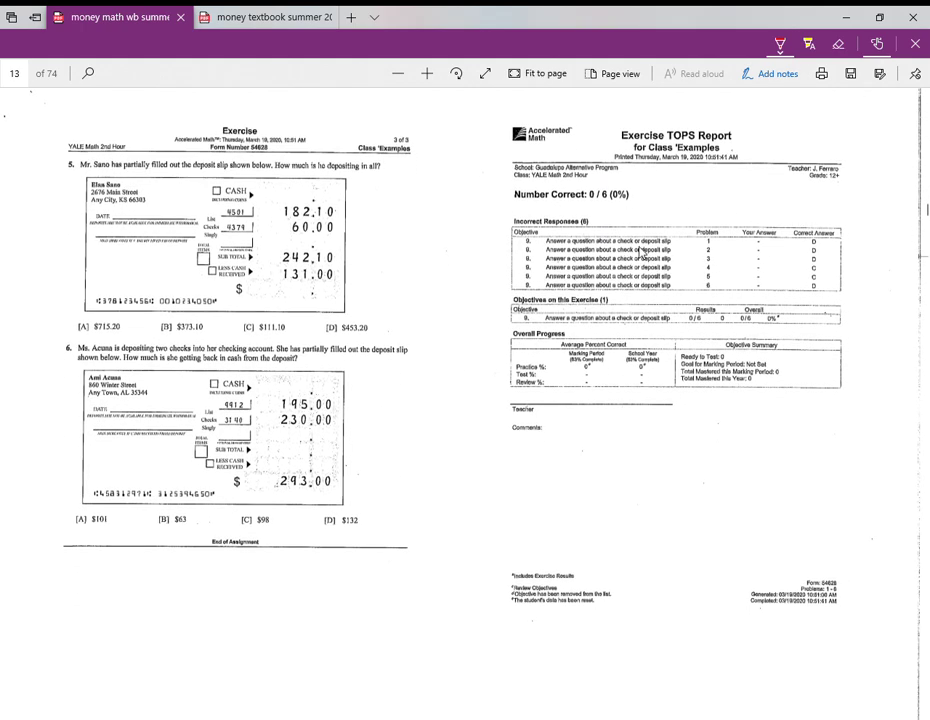